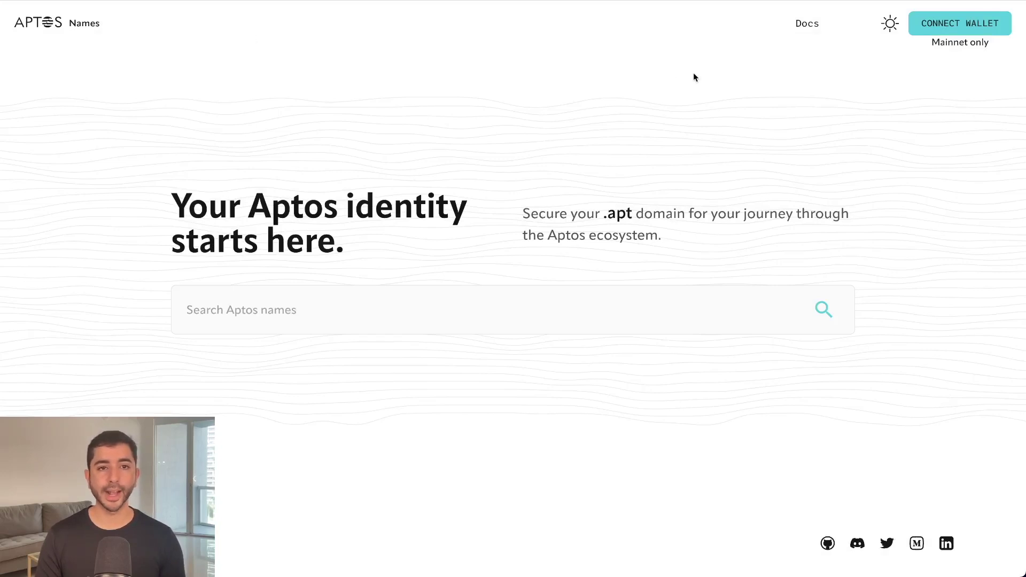
Connect the Martian wallet to Aptos Names.
{"action": "left_click", "coordinate": [931, 26]}
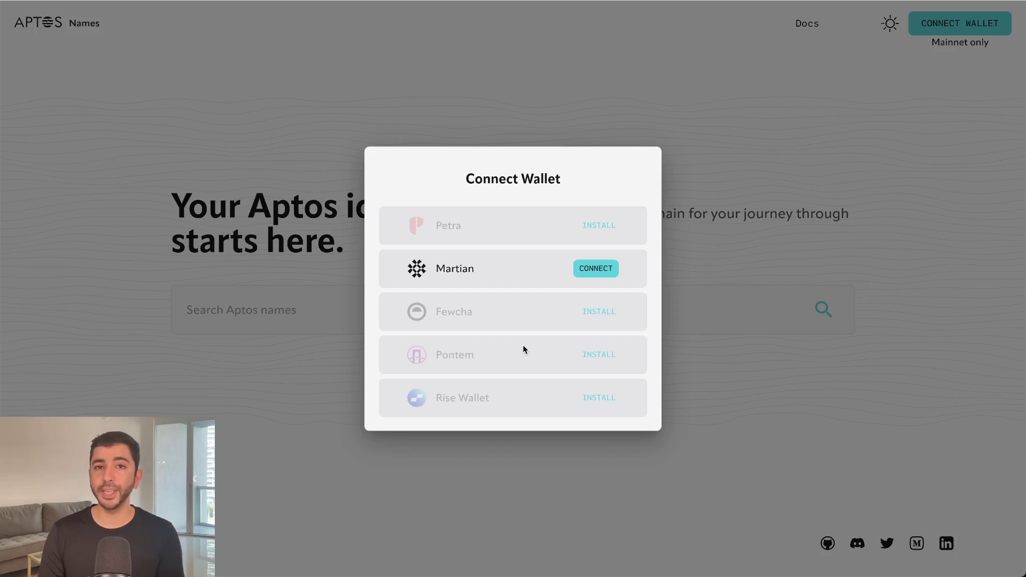
{"action": "left_click", "coordinate": [483, 276]}
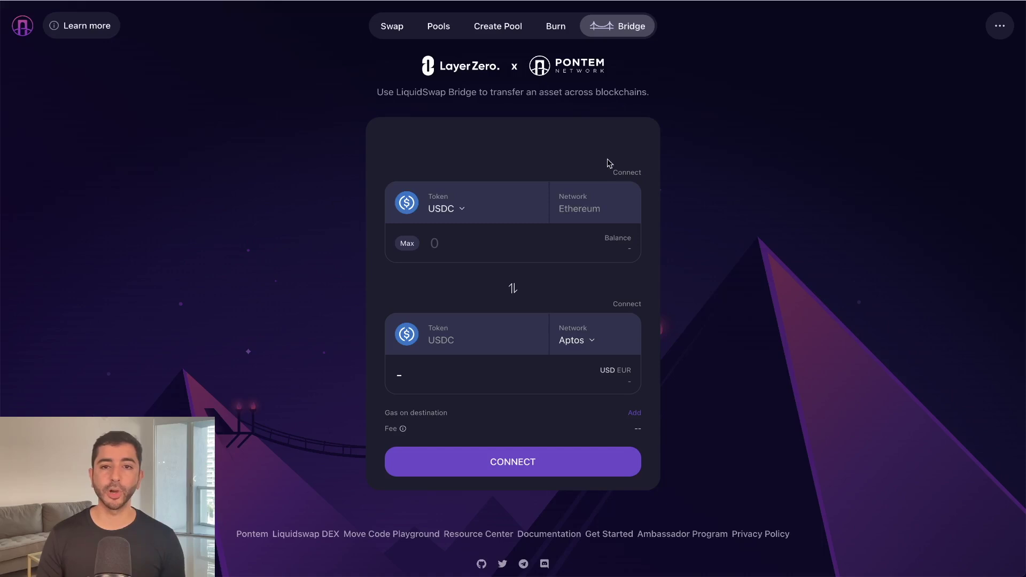
Connect Martian for the Aptos side and bridge 300 USDC from Ethereum to Aptos.
{"action": "left_click", "coordinate": [627, 172]}
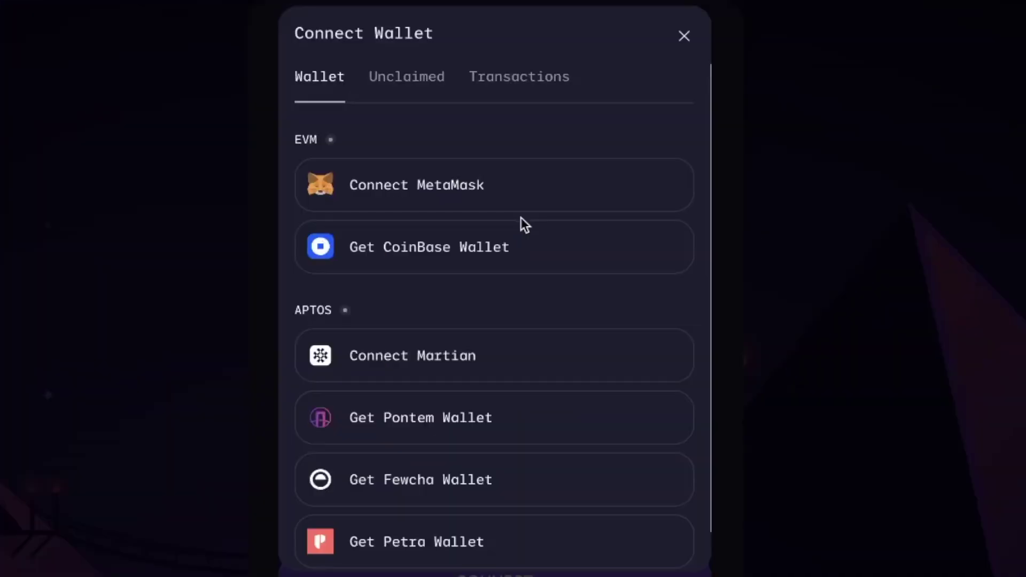
{"action": "left_click", "coordinate": [467, 374]}
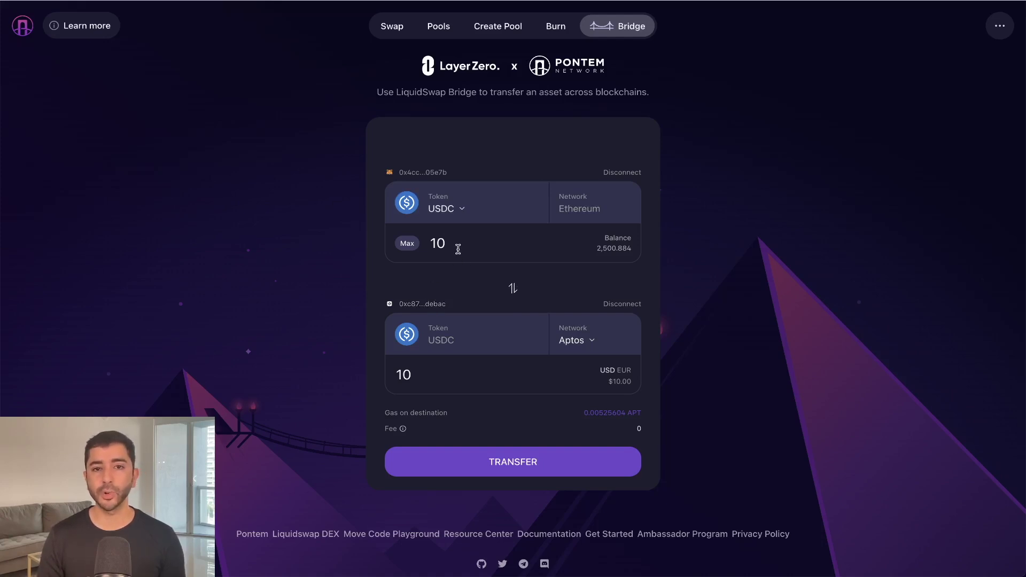
{"action": "key", "text": "BackSpace"}
{"action": "key", "text": "BackSpace"}
{"action": "type", "text": "300"}
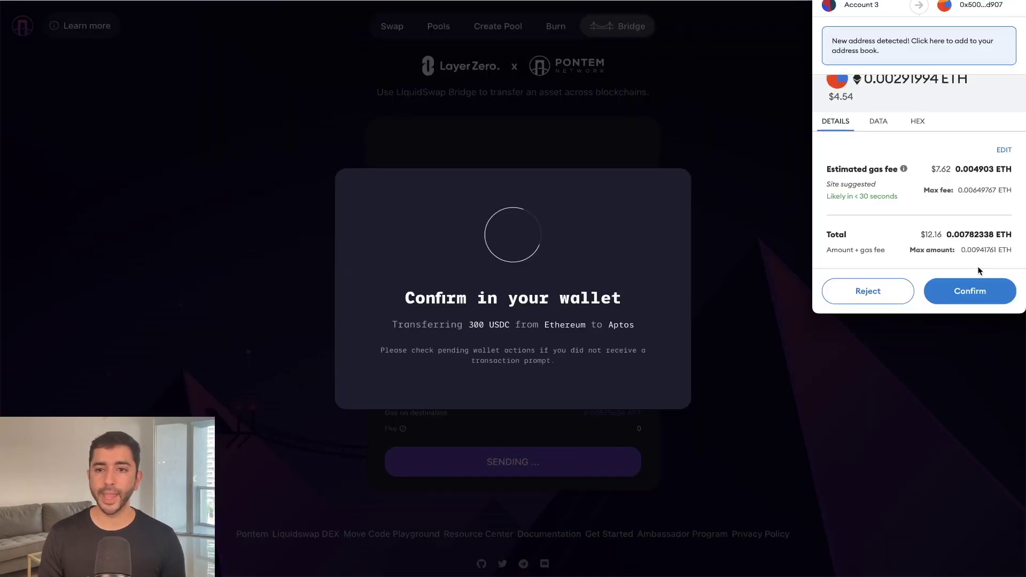
{"action": "left_click", "coordinate": [965, 292]}
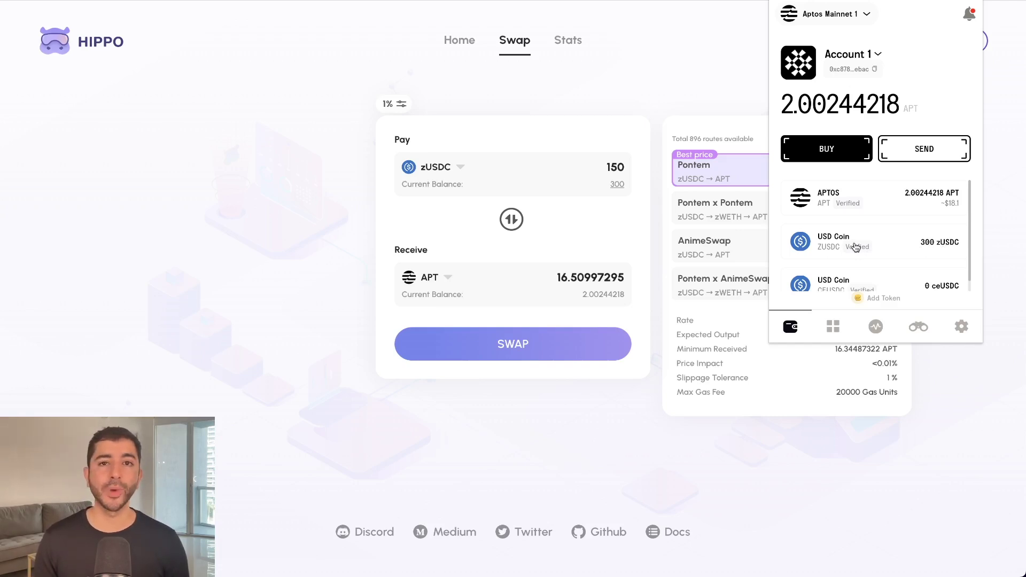
Swap 150 zUSDC for about 16.51 APT on Hippo, approving it in the wallet.
{"action": "left_click", "coordinate": [510, 95]}
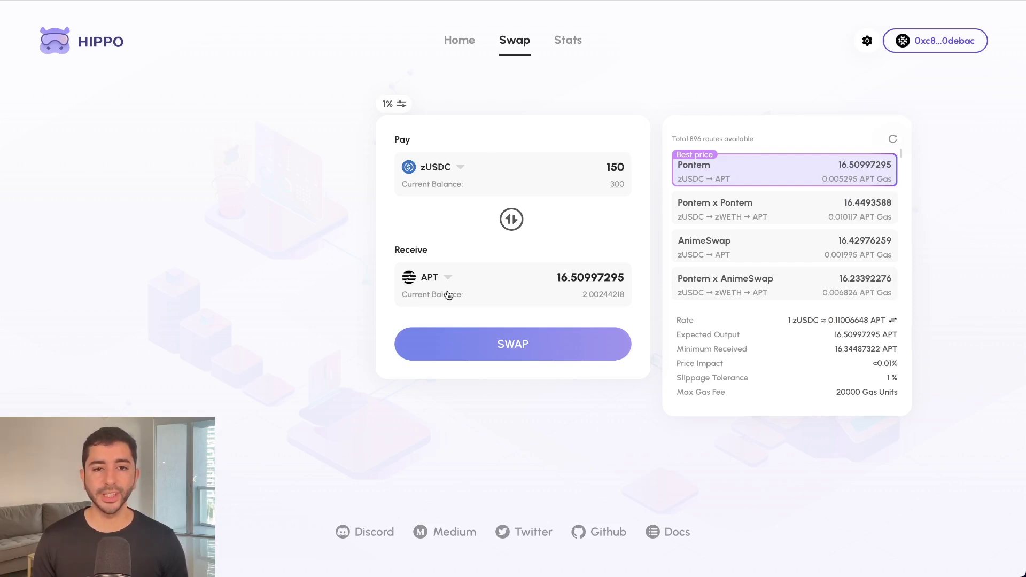
{"action": "left_click", "coordinate": [511, 351]}
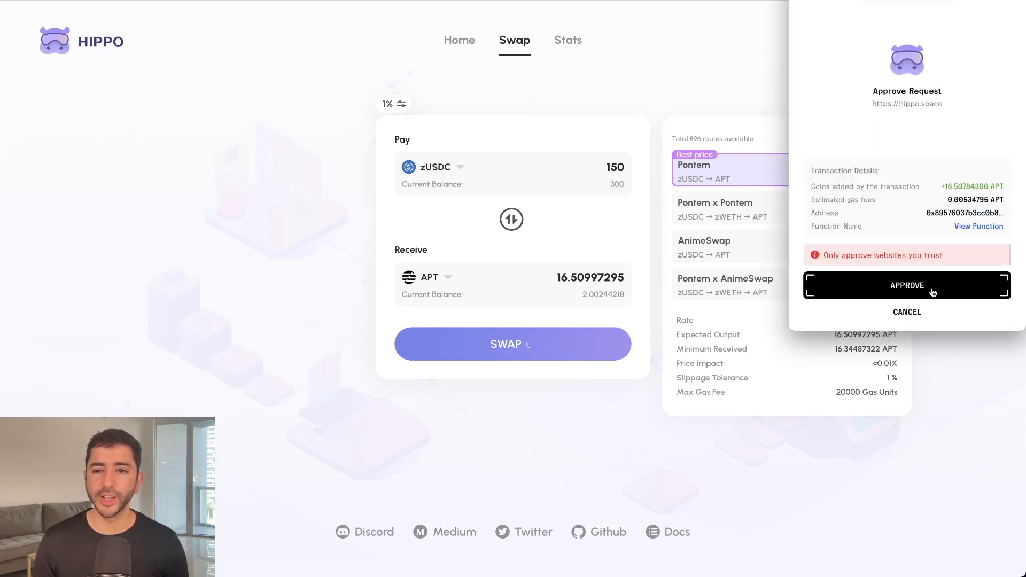
{"action": "left_click", "coordinate": [932, 292]}
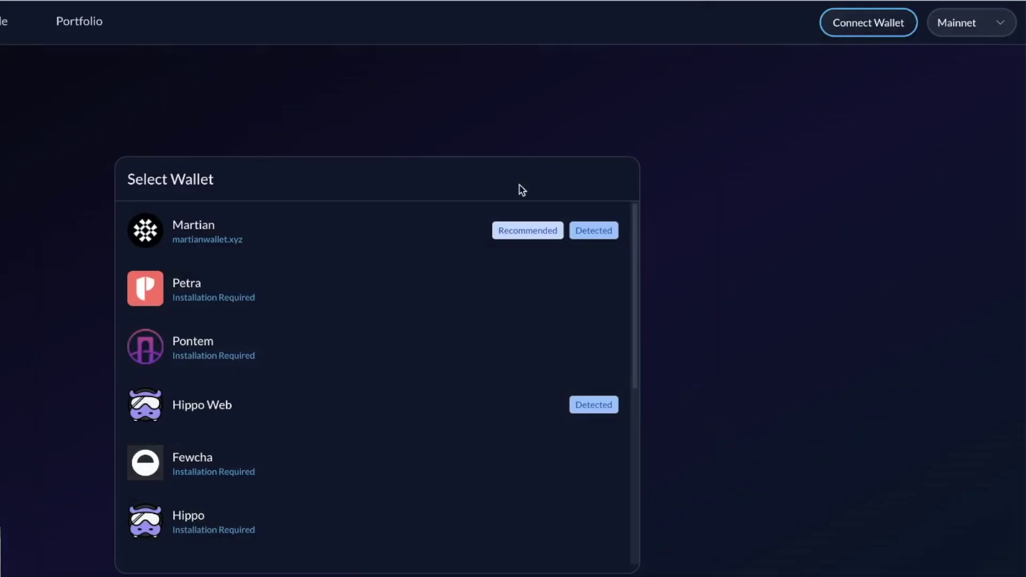
Connect Martian on AUX and enter a 20 zUSDC to APT swap.
{"action": "left_click", "coordinate": [427, 230]}
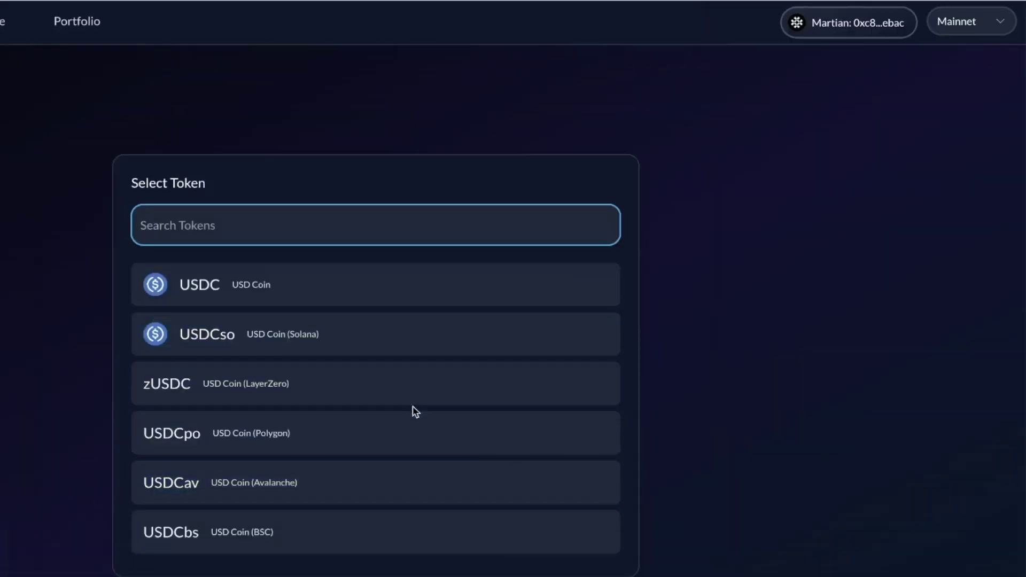
{"action": "left_click", "coordinate": [238, 396]}
{"action": "left_click", "coordinate": [600, 334]}
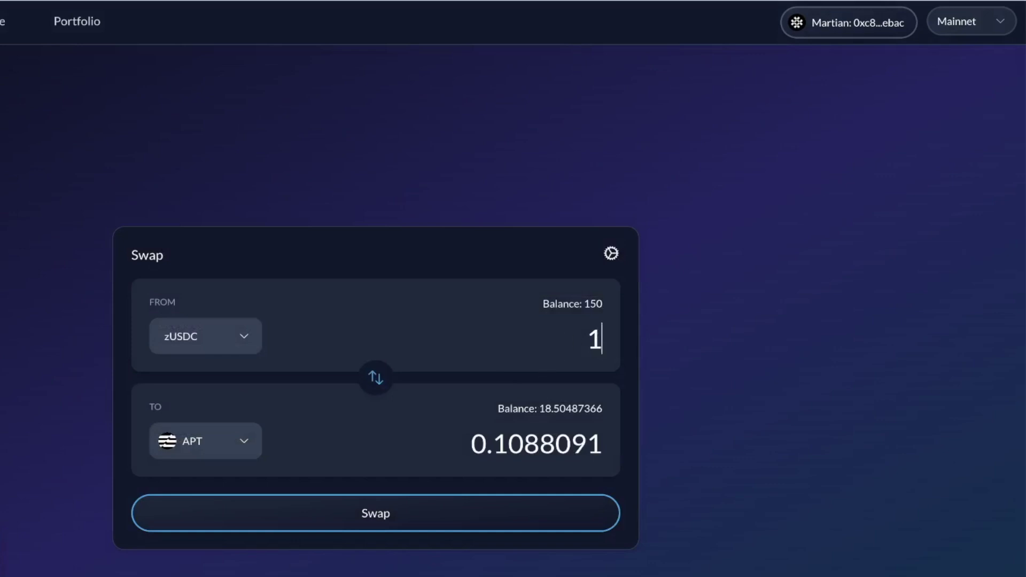
{"action": "key", "text": "BackSpace"}
{"action": "type", "text": "20"}
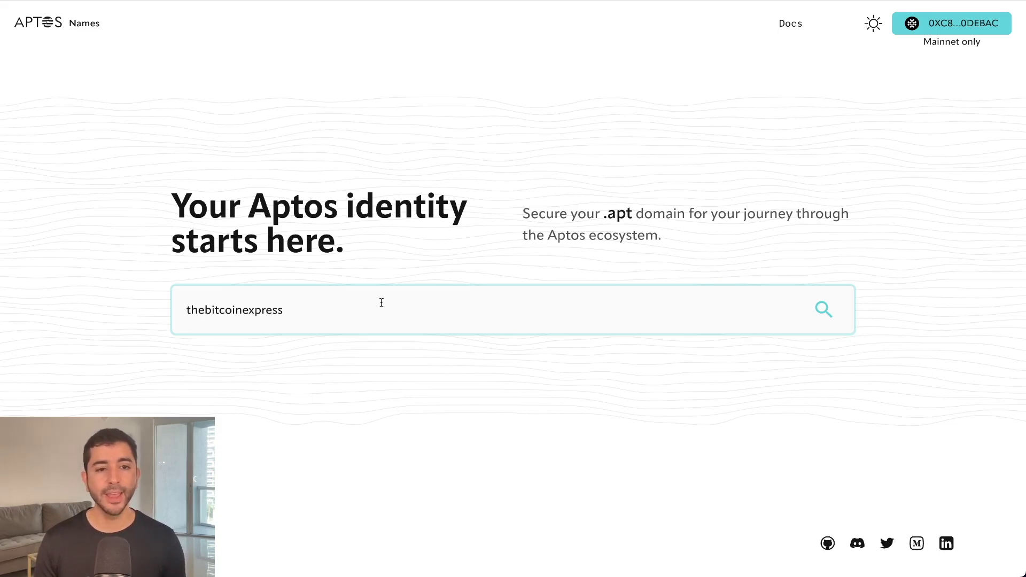
Search for thebitcoinexpress.apt and register it for 1 year at 5 APT.
{"action": "left_click", "coordinate": [823, 310]}
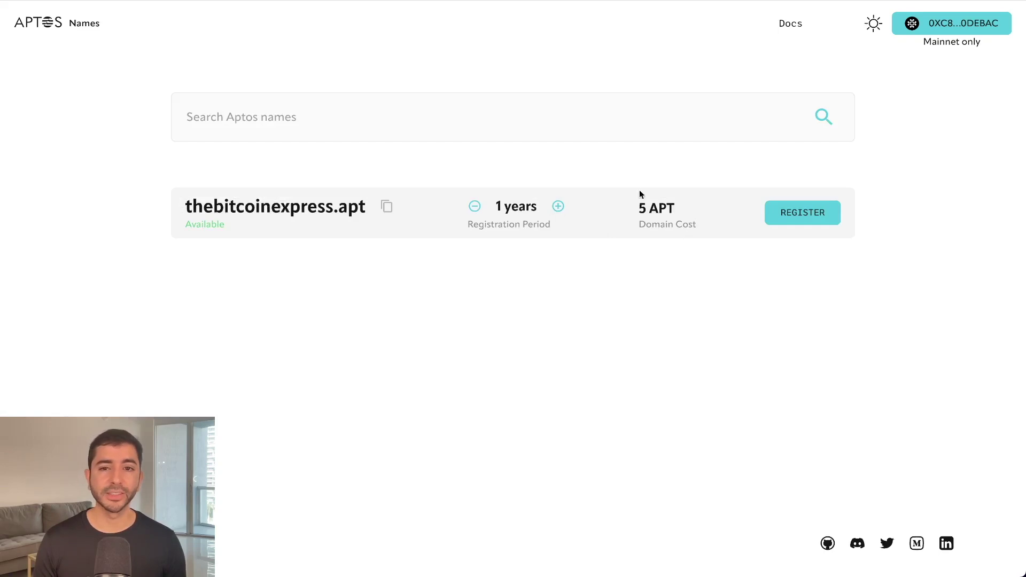
{"action": "left_click", "coordinate": [776, 216]}
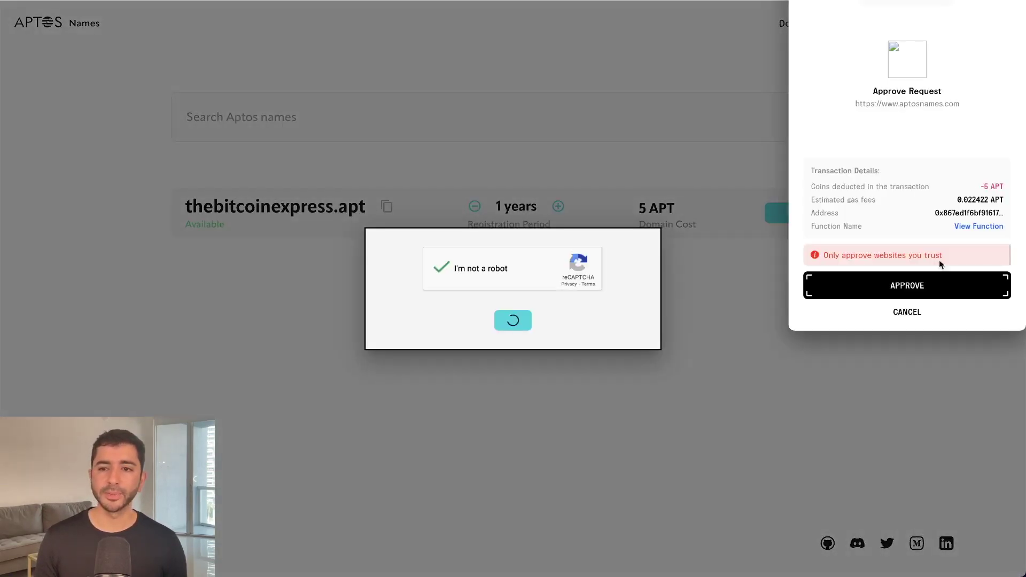
{"action": "left_click", "coordinate": [913, 285]}
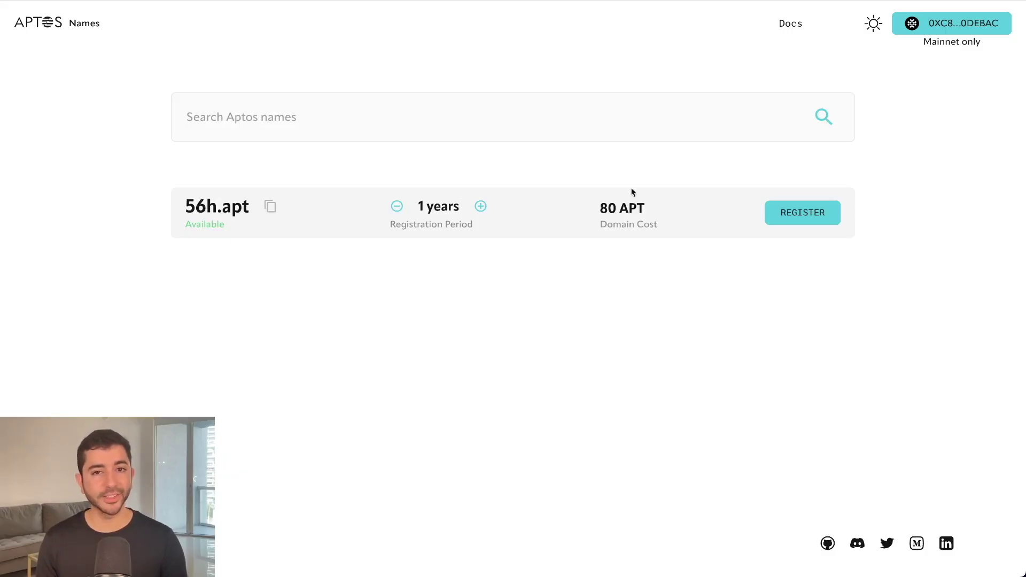
Look up the prices of 567g.apt and 8765h6.apt.
{"action": "left_click", "coordinate": [313, 125]}
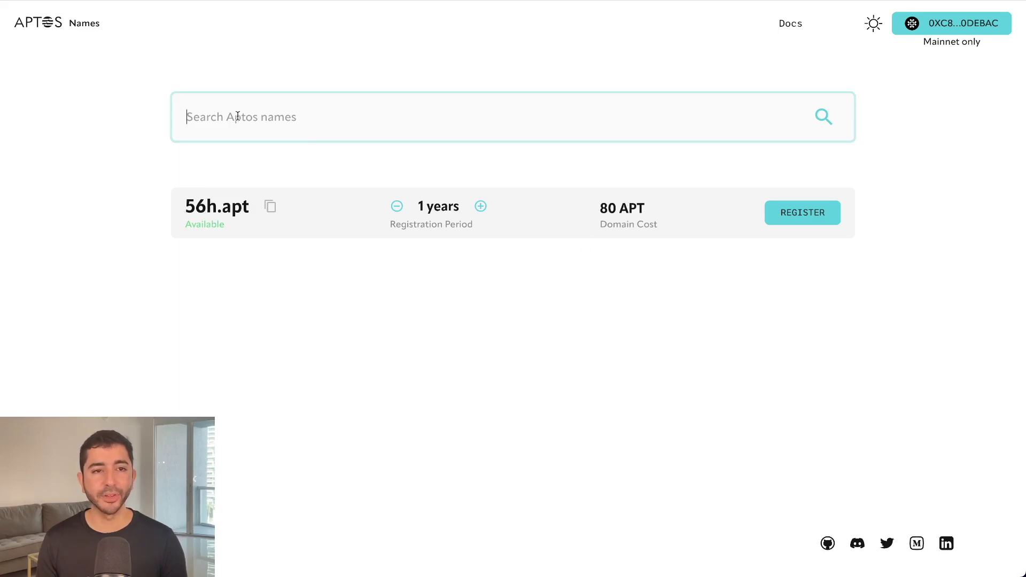
{"action": "type", "text": "567g"}
{"action": "key", "text": "Return"}
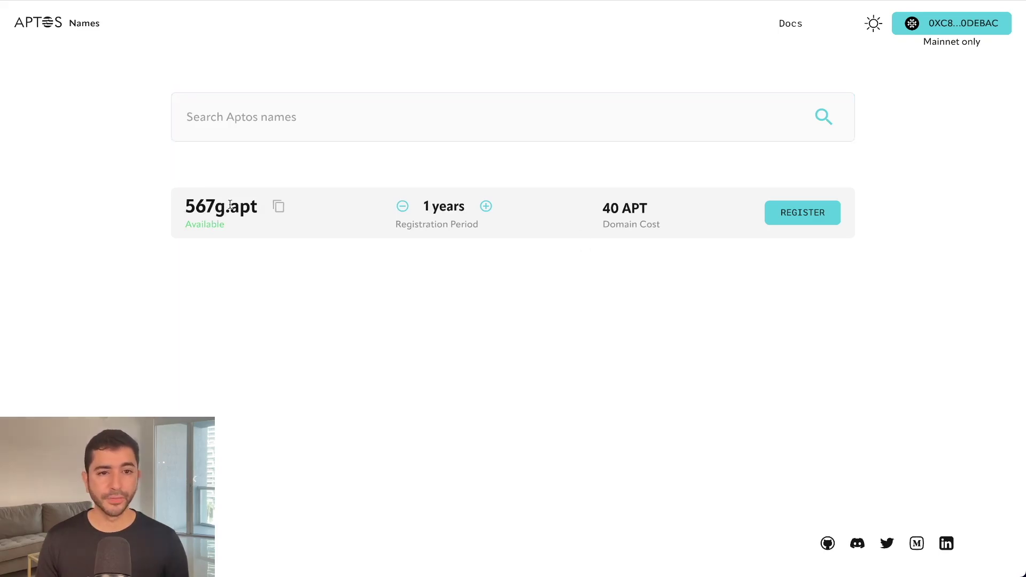
{"action": "left_click", "coordinate": [344, 139]}
{"action": "type", "text": "8765h"}
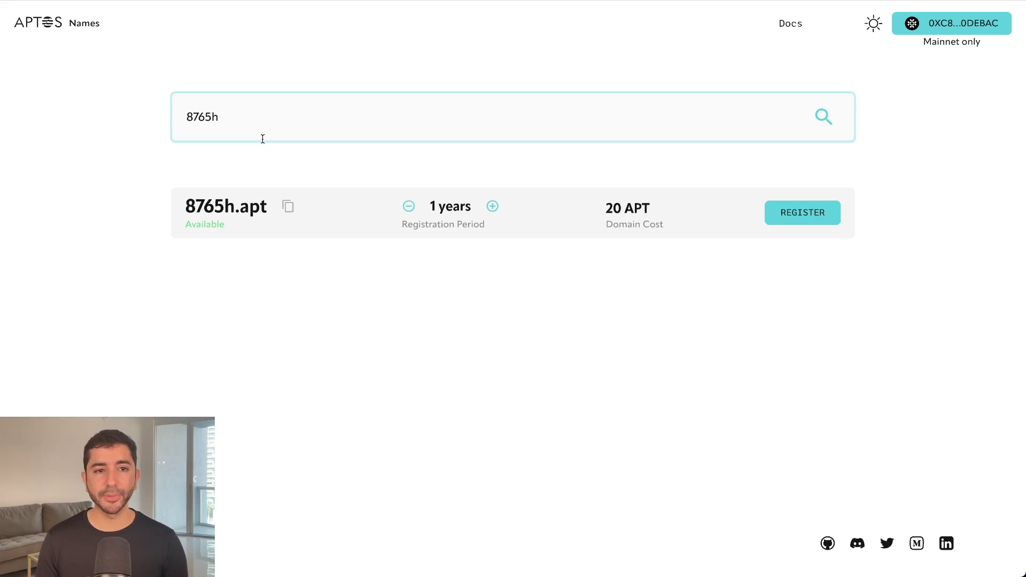
{"action": "type", "text": "6"}
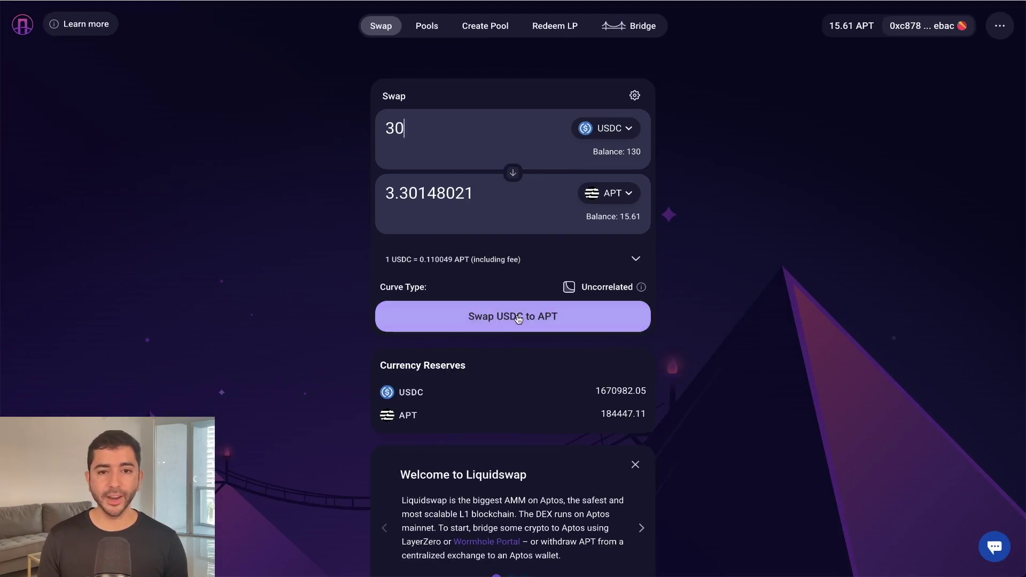
Swap 30 USDC for APT on LiquidSwap and approve it in the wallet.
{"action": "left_click", "coordinate": [516, 318]}
{"action": "left_click", "coordinate": [513, 406]}
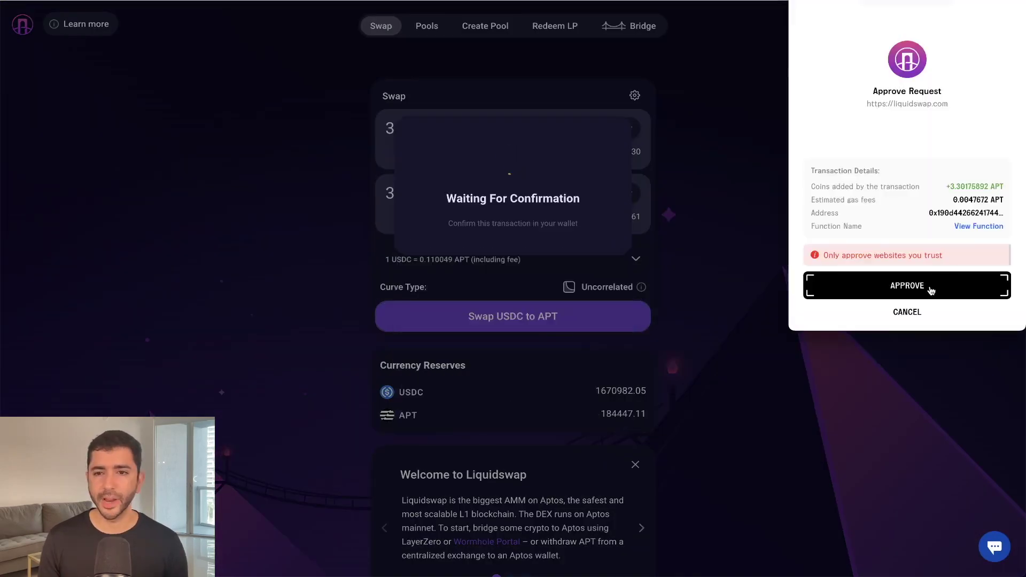
{"action": "left_click", "coordinate": [907, 287]}
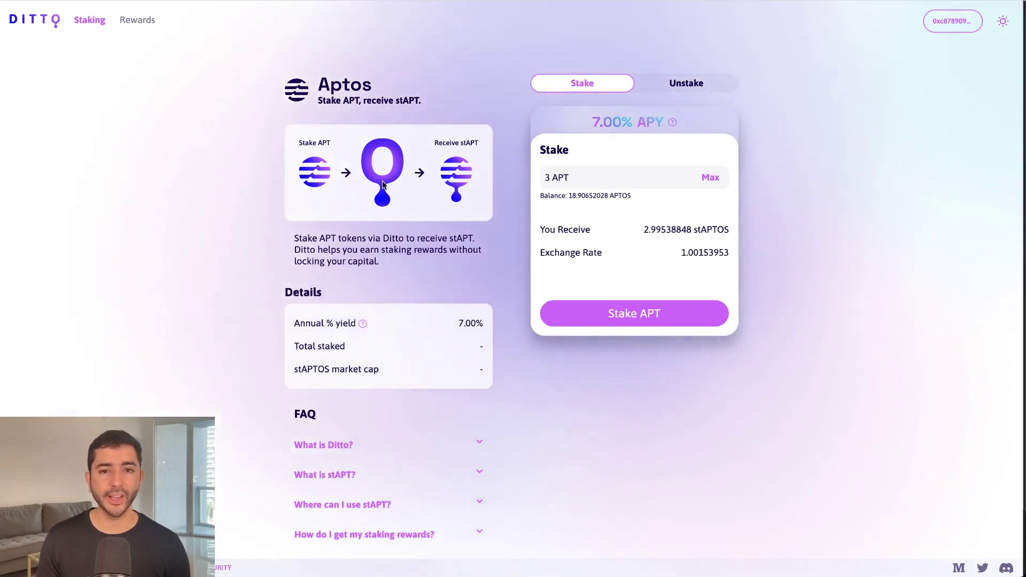
Stake 3 APT on Ditto for about 2.995 stAPT, approving in the wallet.
{"action": "left_click", "coordinate": [630, 315]}
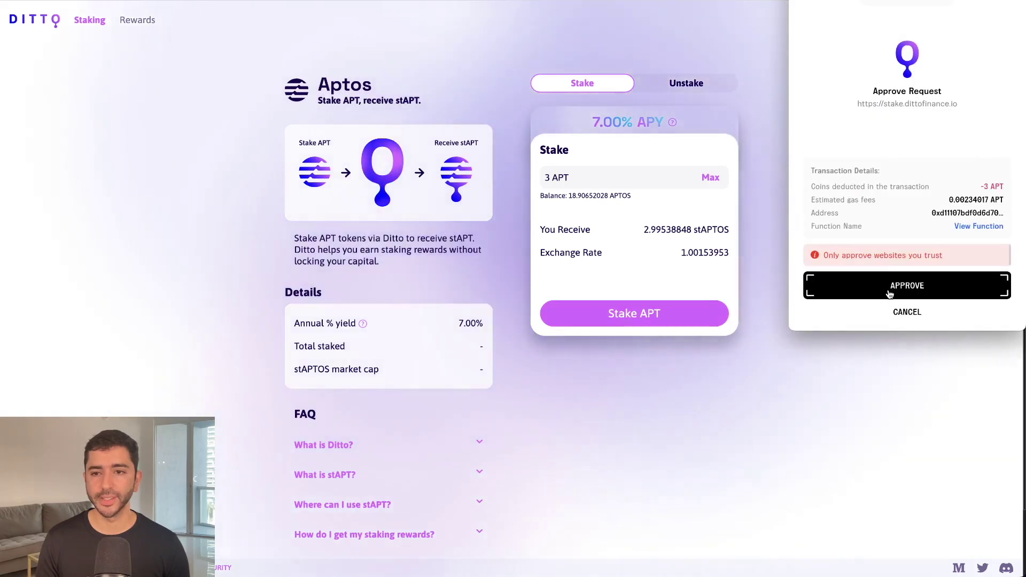
{"action": "left_click", "coordinate": [888, 291]}
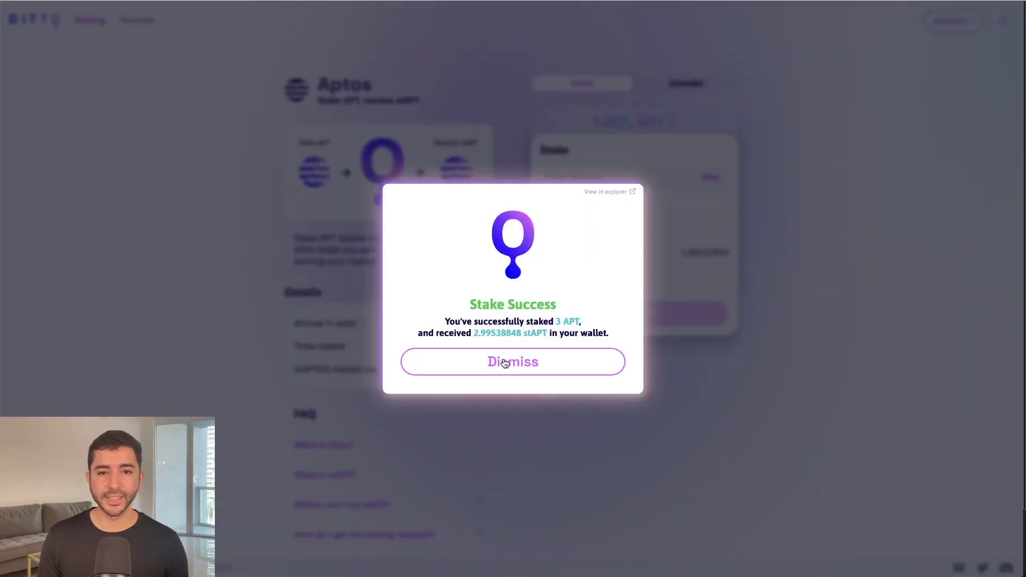
{"action": "left_click", "coordinate": [505, 364]}
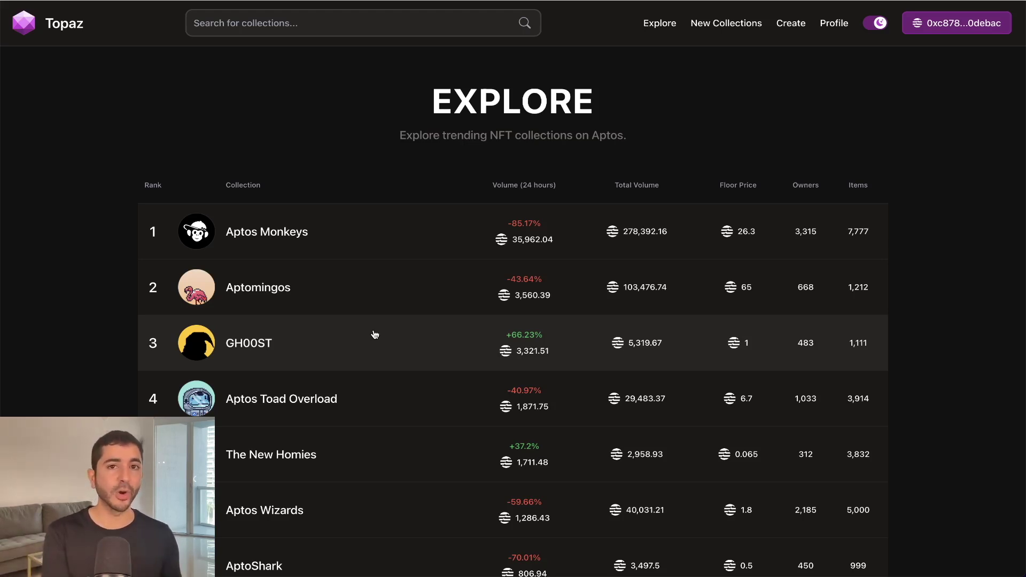
Scroll the trending collections and open Aptos Wizards.
{"action": "scroll", "coordinate": [377, 319], "scroll_direction": "down", "scroll_amount": 1}
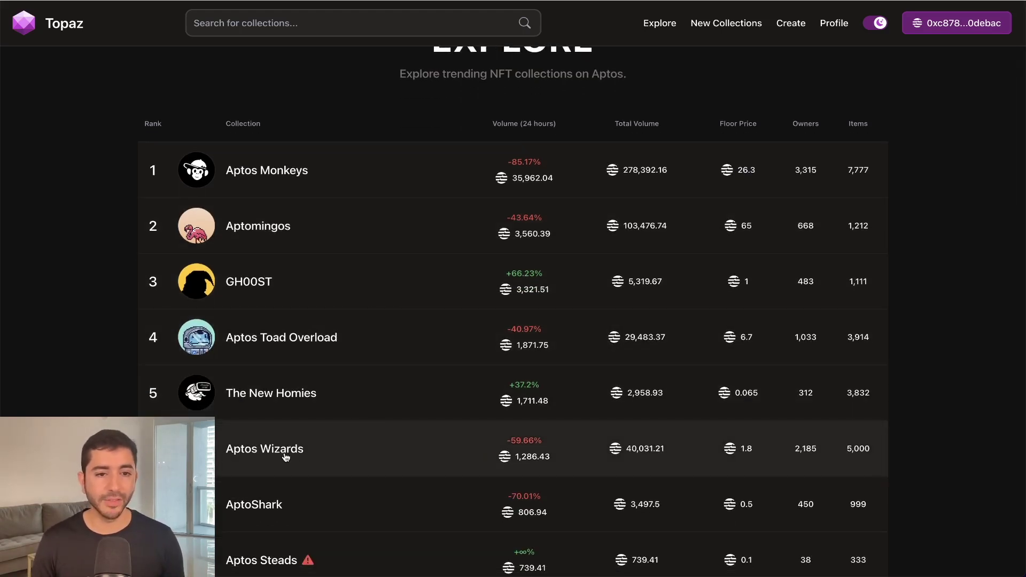
{"action": "left_click", "coordinate": [285, 457]}
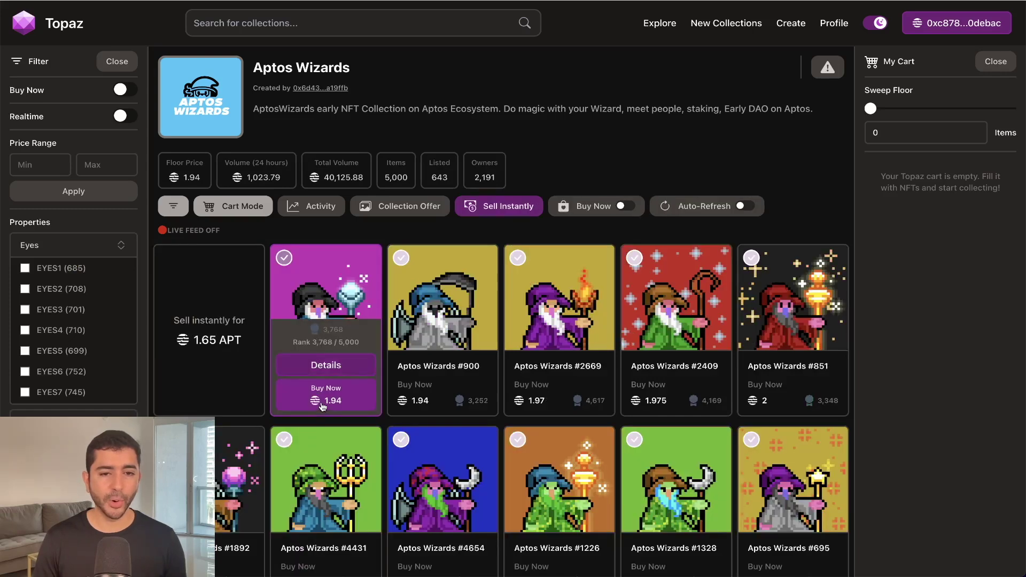
Buy Aptos Wizards #4429 for 1.94 APT, then list it from the profile at 2 APT.
{"action": "left_click", "coordinate": [322, 406]}
{"action": "left_click", "coordinate": [883, 290]}
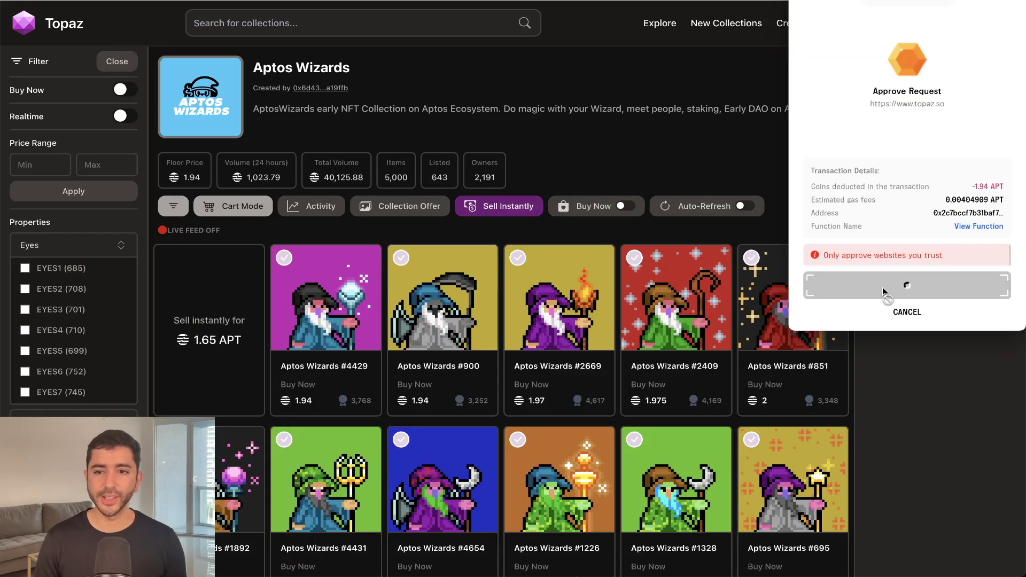
{"action": "left_click", "coordinate": [837, 24]}
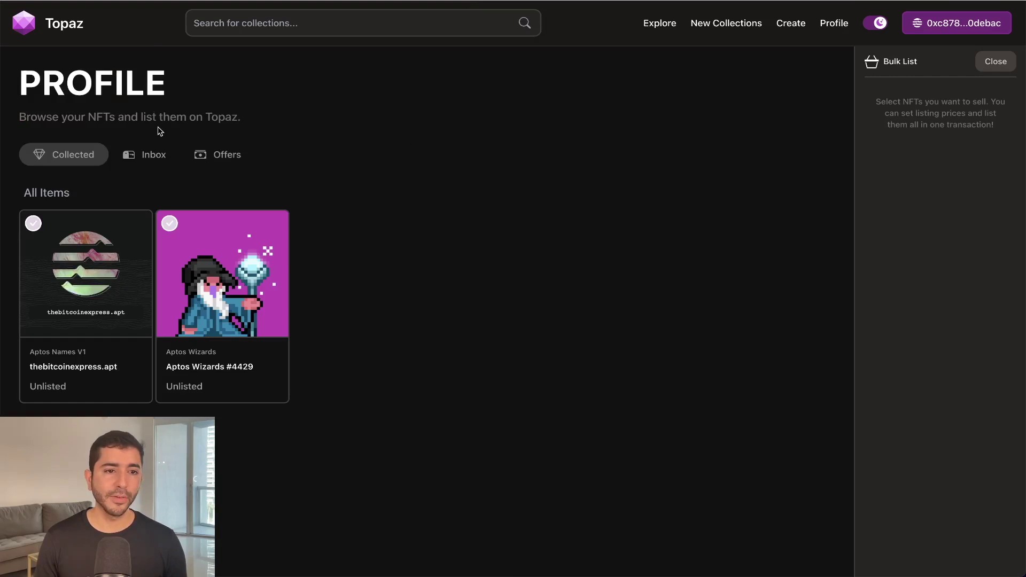
{"action": "mouse_move", "coordinate": [169, 231]}
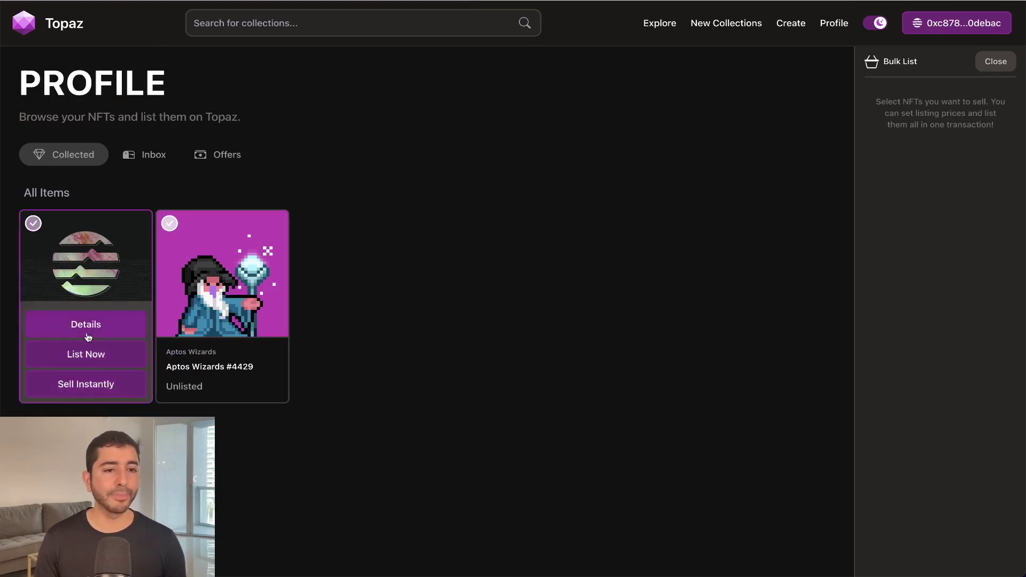
{"action": "mouse_move", "coordinate": [272, 313]}
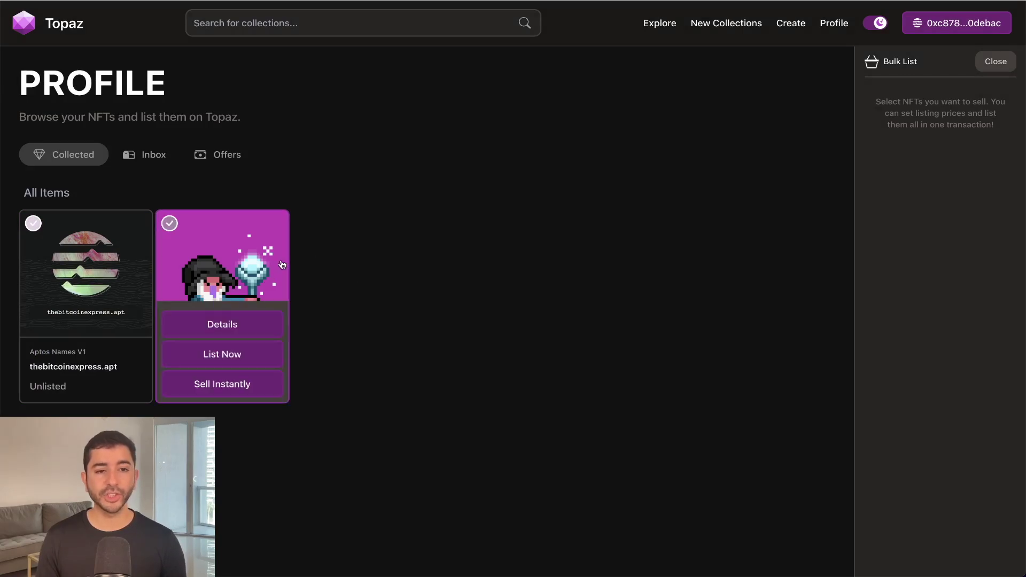
{"action": "scroll", "coordinate": [282, 264], "scroll_direction": "down", "scroll_amount": 2}
{"action": "left_click", "coordinate": [230, 270]}
{"action": "type", "text": "2"}
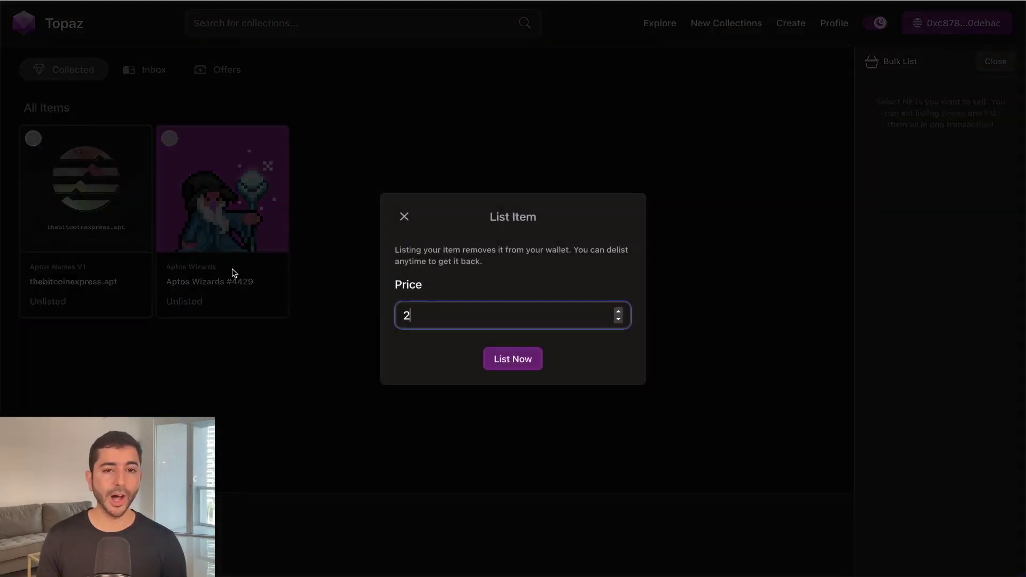
{"action": "key", "text": "Return"}
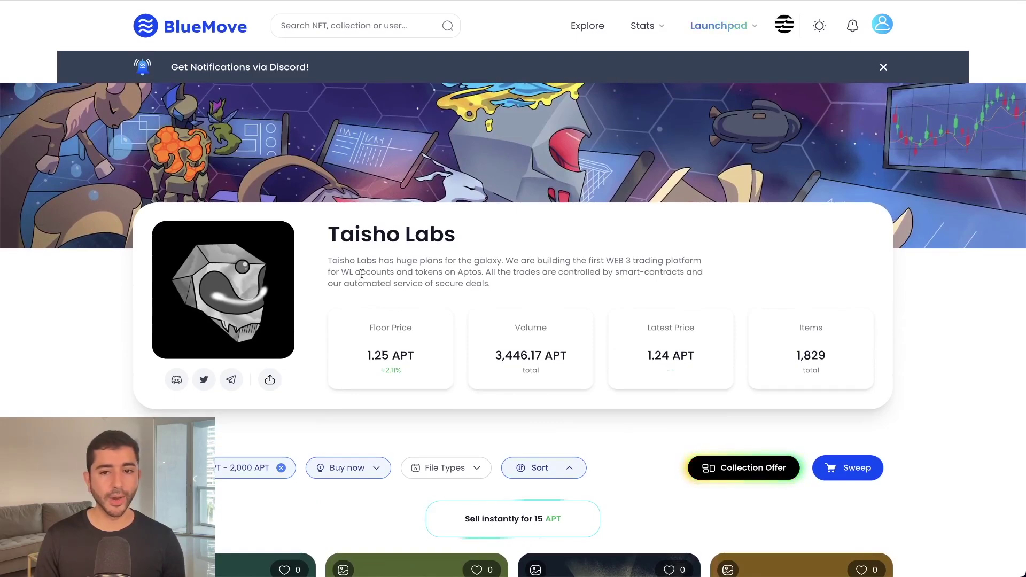
Quick-buy Taisho Labs #2643 from the BlueMove grid for 1.3 APT.
{"action": "scroll", "coordinate": [602, 328], "scroll_direction": "down", "scroll_amount": 7}
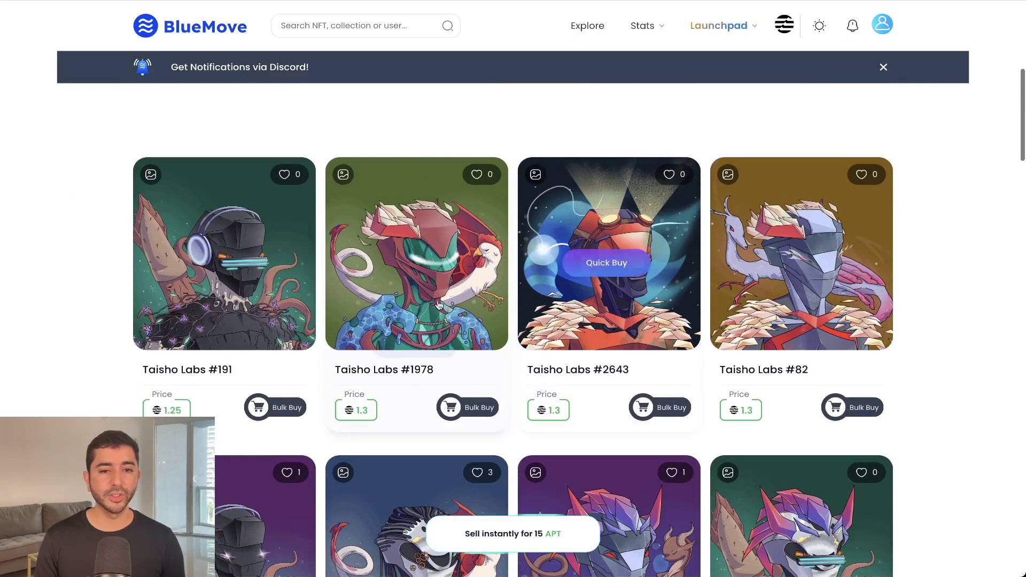
{"action": "left_click", "coordinate": [620, 325]}
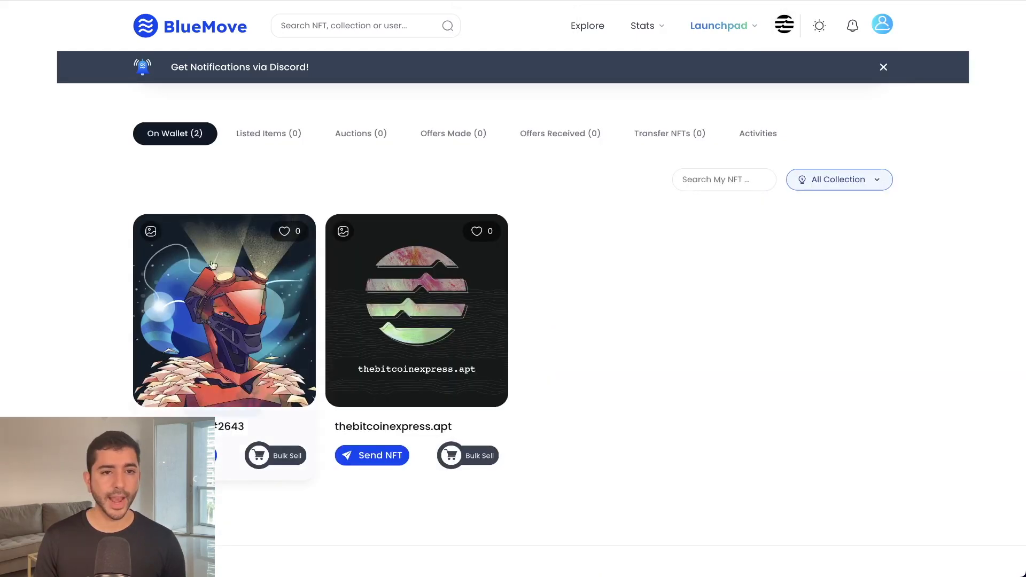
{"action": "mouse_move", "coordinate": [255, 272]}
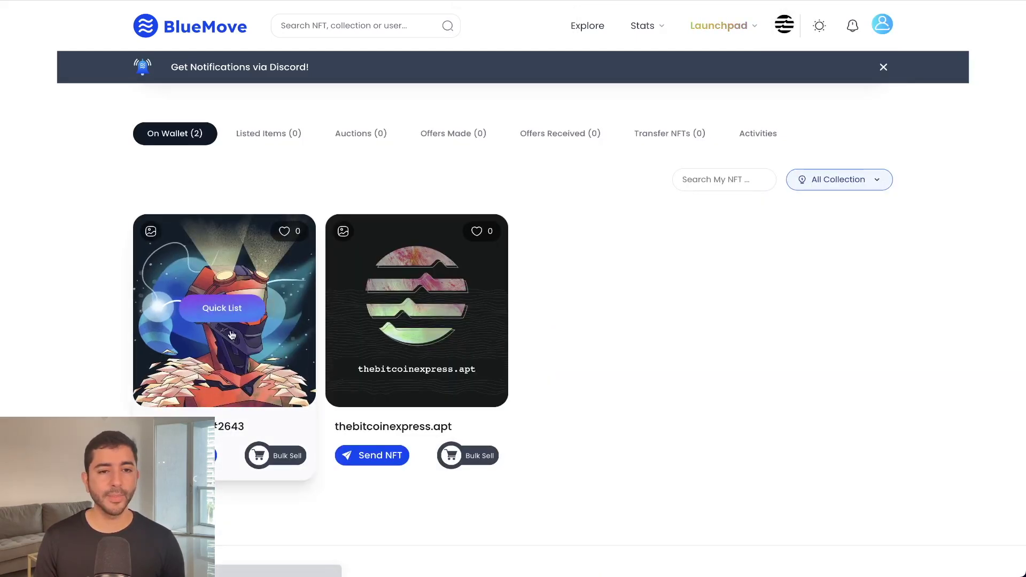
Open the Taisho Labs #2643 card from the On Wallet page.
{"action": "left_click", "coordinate": [217, 362]}
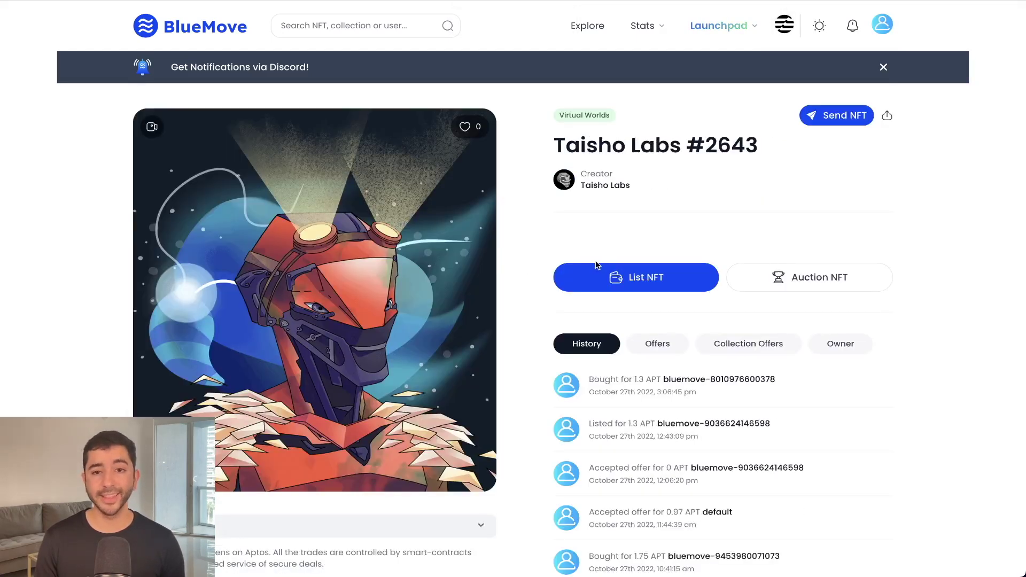